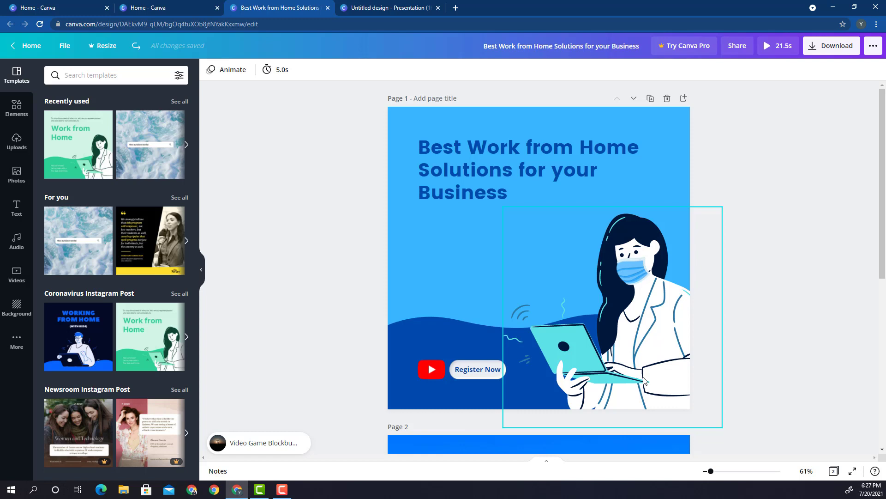
Step: Deselect everything on the 1080 × 1080 px Best Work from Home Solutions post
{"action": "left_click", "coordinate": [293, 288]}
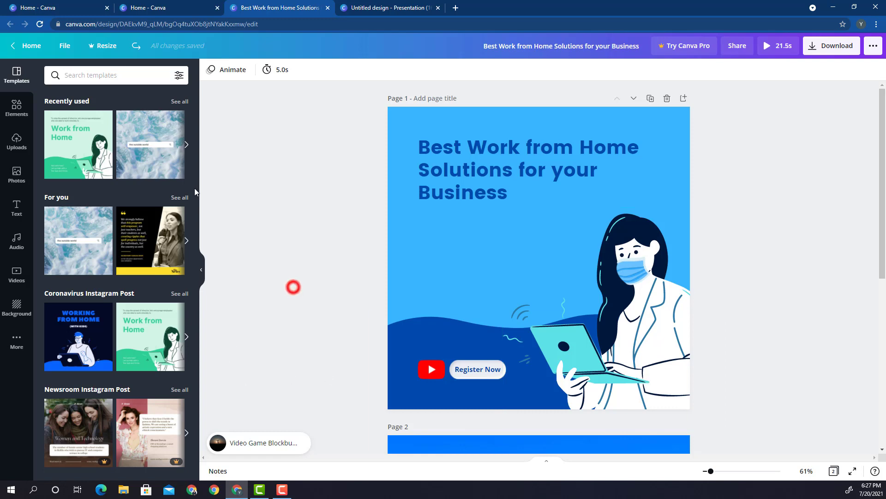
Step: Try the 1080 × 1920 px Instagram Story size, then close Resize without applying it
{"action": "left_click", "coordinate": [103, 46]}
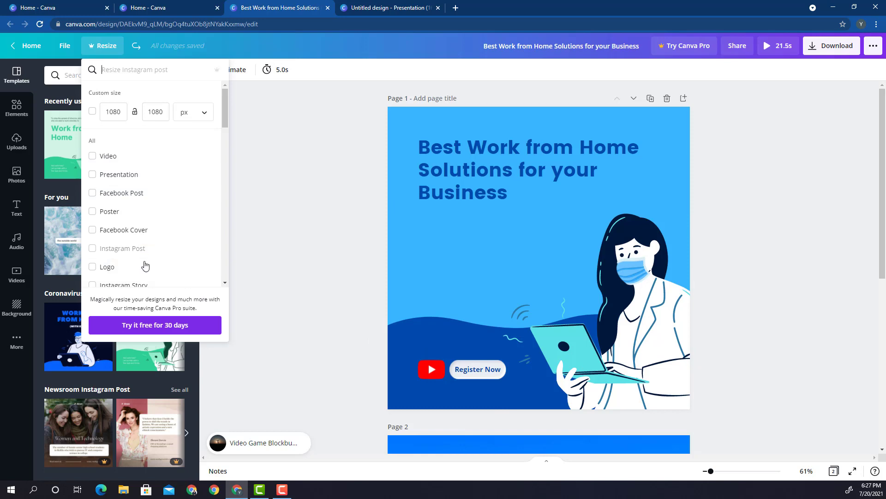
{"action": "scroll", "coordinate": [144, 265], "scroll_direction": "down", "scroll_amount": 1}
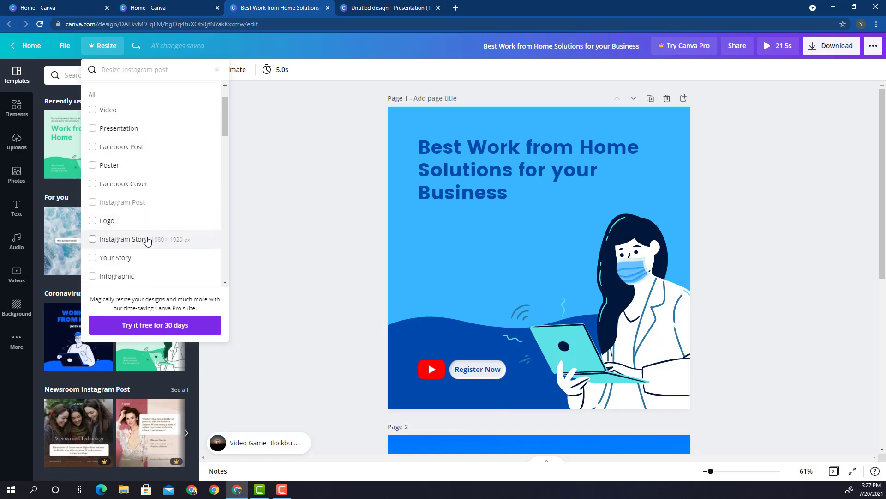
{"action": "left_click", "coordinate": [109, 242]}
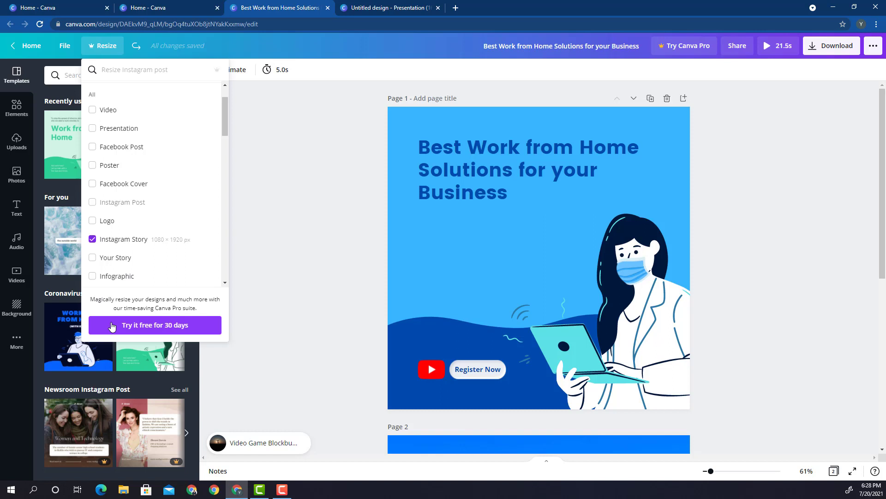
{"action": "left_click", "coordinate": [290, 244]}
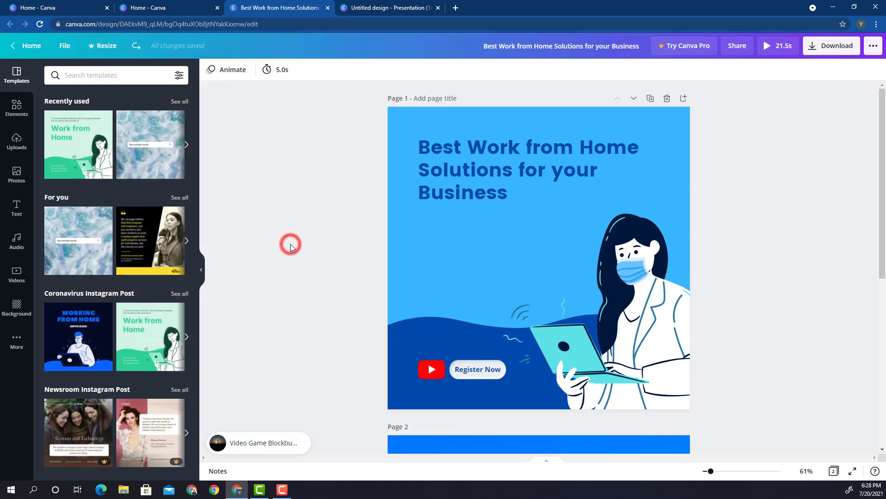
Step: From the Canva home page, start a new design and search for 'story'
{"action": "left_click", "coordinate": [141, 7]}
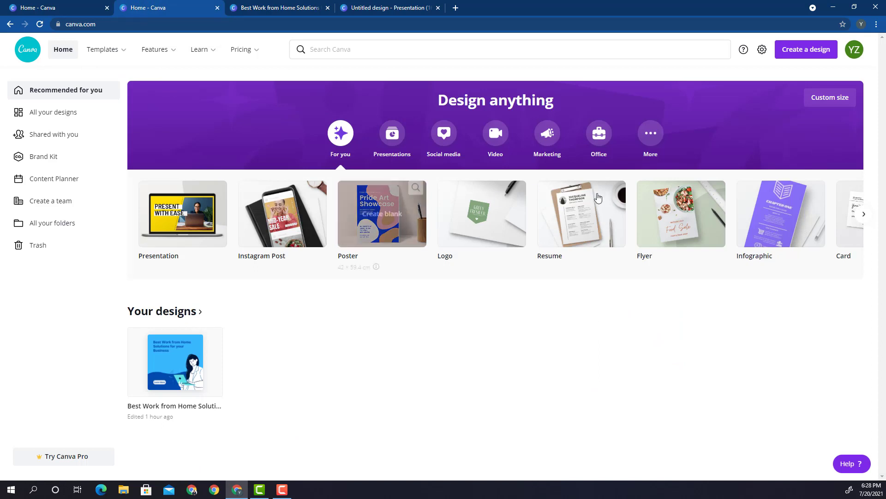
{"action": "left_click", "coordinate": [805, 50]}
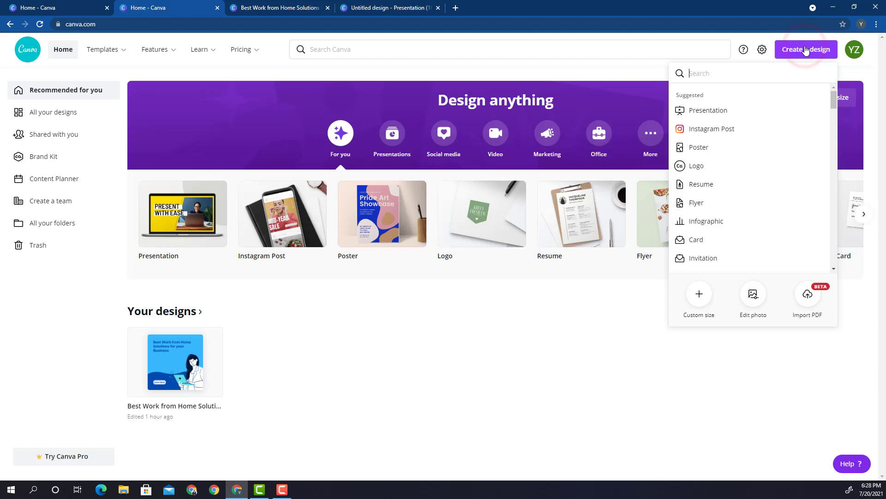
{"action": "type", "text": "stor"}
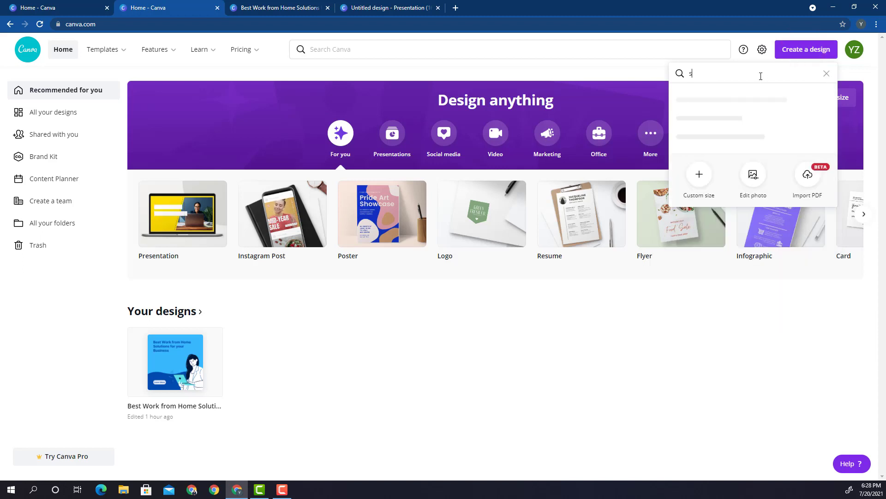
{"action": "type", "text": "y"}
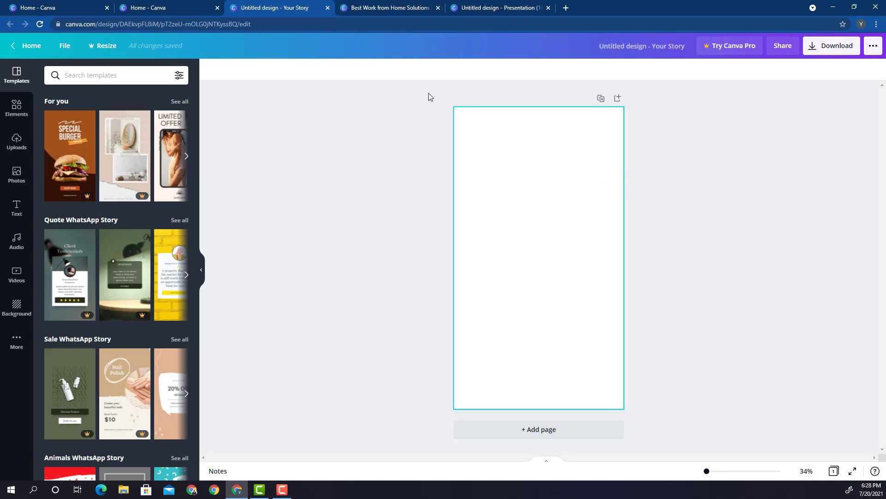
Step: Back on the post, marquee-select all page 1 elements after a few attempts
{"action": "left_click", "coordinate": [396, 6]}
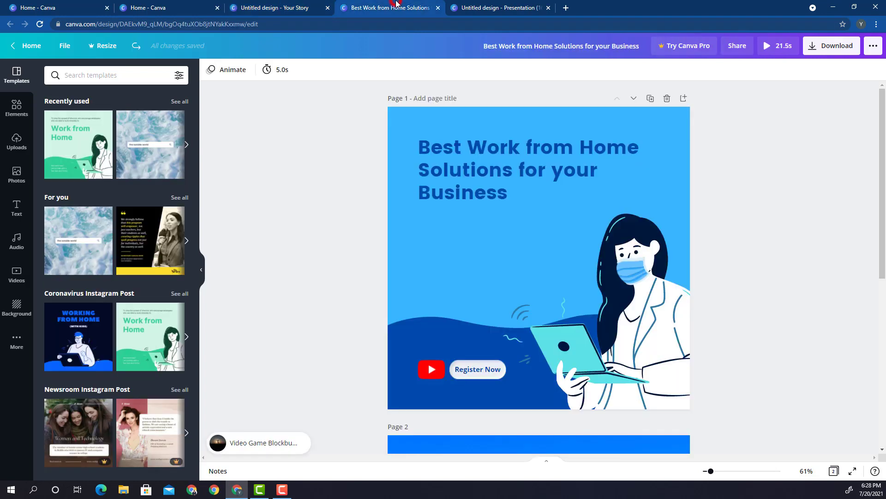
{"action": "left_click", "coordinate": [325, 157]}
{"action": "left_click_drag", "start_coordinate": [303, 104], "coordinate": [293, 176]}
{"action": "left_click_drag", "start_coordinate": [264, 135], "coordinate": [392, 347]}
{"action": "left_click", "coordinate": [250, 138]}
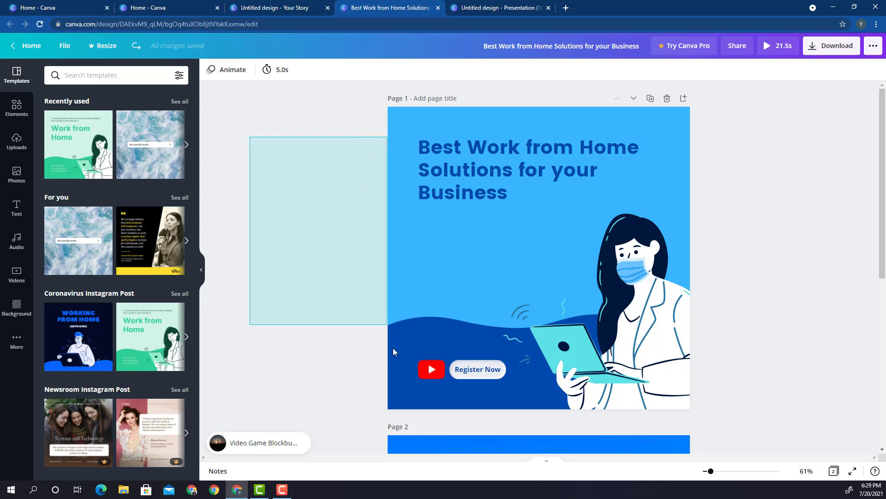
{"action": "left_click", "coordinate": [284, 121]}
{"action": "left_click_drag", "start_coordinate": [261, 99], "coordinate": [719, 416]}
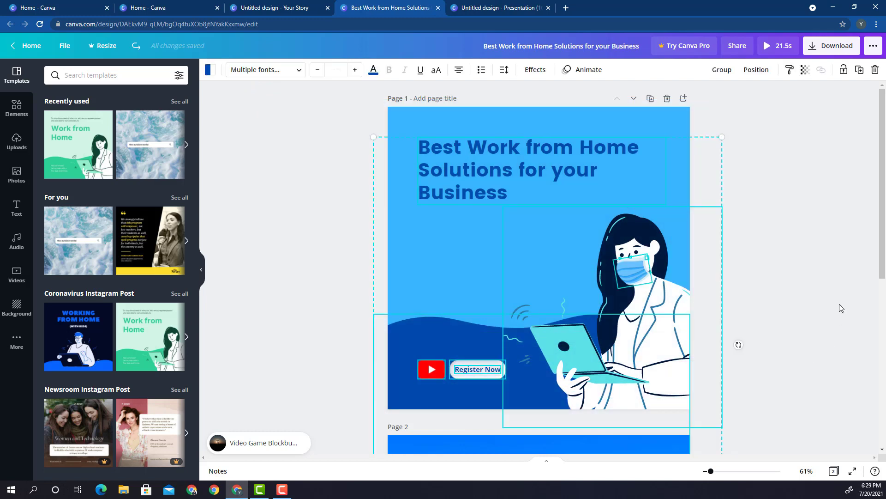
Step: Reselect every page 1 element and return to the blank Your Story design
{"action": "left_click", "coordinate": [832, 295]}
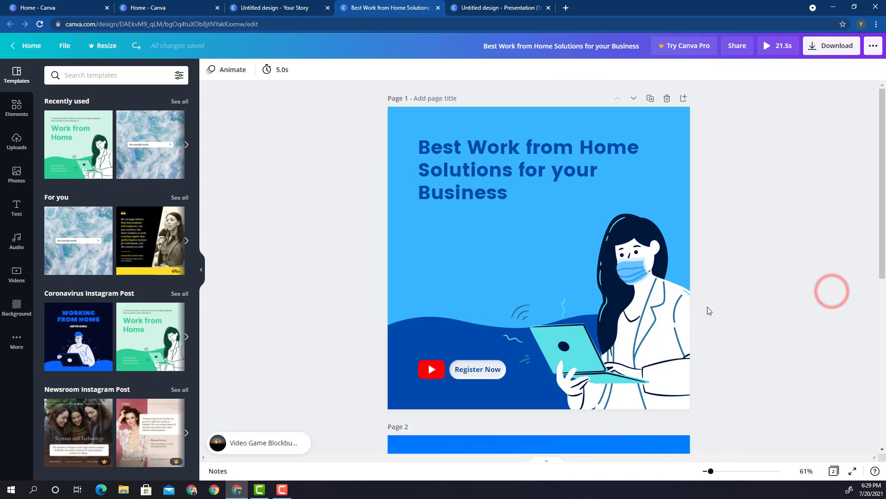
{"action": "scroll", "coordinate": [707, 310], "scroll_direction": "down", "scroll_amount": 3}
{"action": "scroll", "coordinate": [541, 266], "scroll_direction": "up", "scroll_amount": 3}
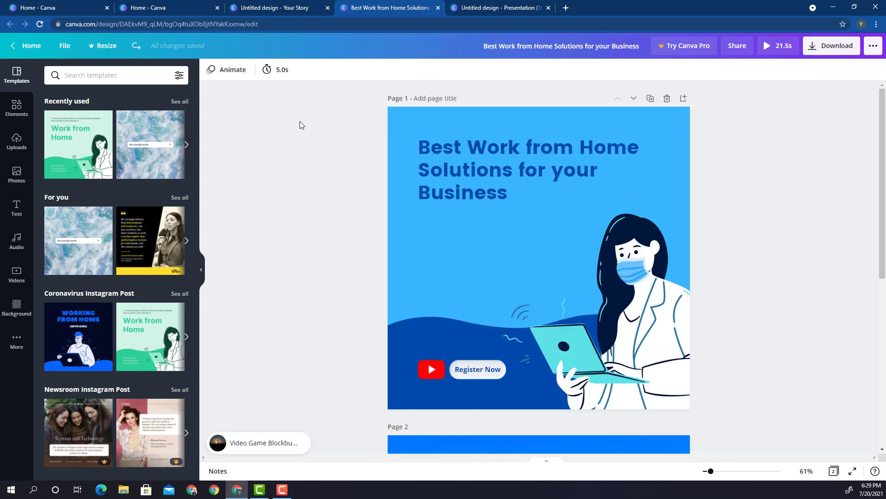
{"action": "left_click_drag", "start_coordinate": [356, 102], "coordinate": [703, 414]}
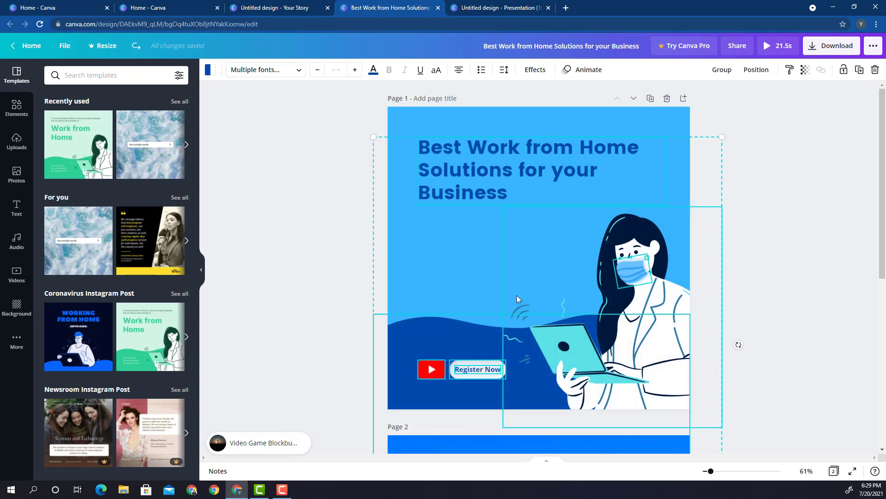
{"action": "left_click", "coordinate": [339, 118]}
{"action": "left_click_drag", "start_coordinate": [326, 110], "coordinate": [727, 413]}
{"action": "left_click", "coordinate": [294, 3]}
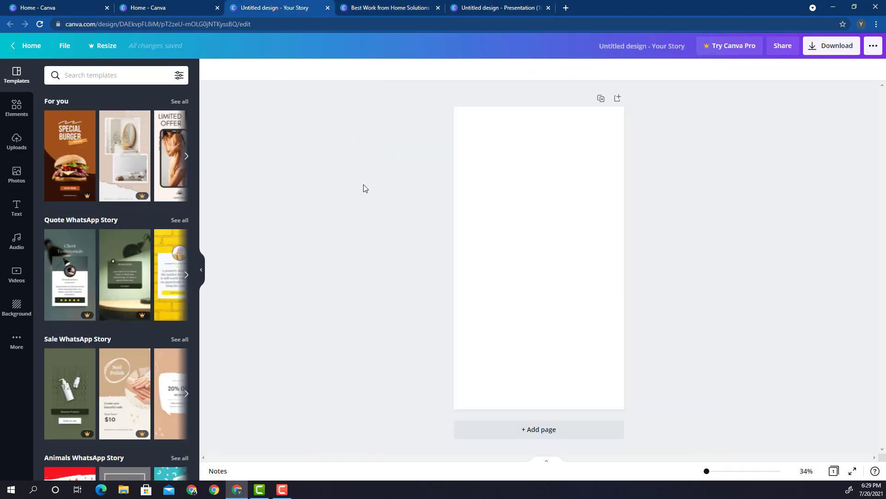
Step: Paste the copied post elements onto the blank story page with Ctrl+V
{"action": "left_click", "coordinate": [507, 202]}
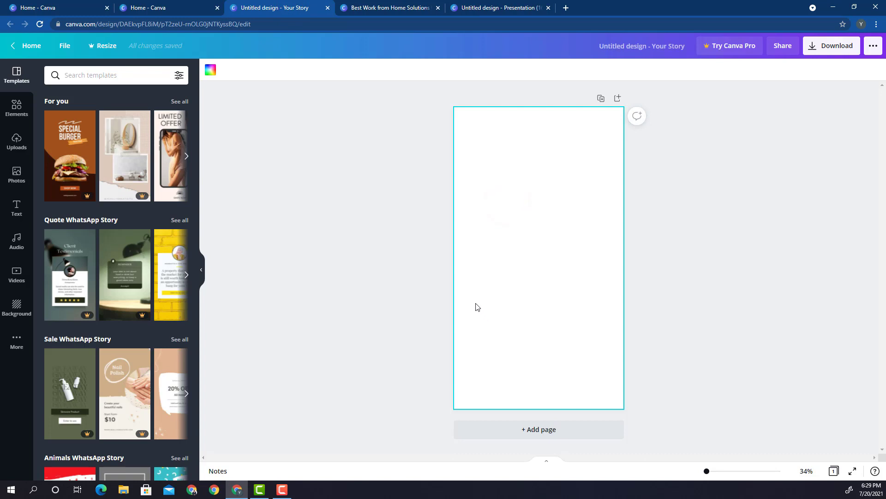
{"action": "key", "text": "ctrl+v"}
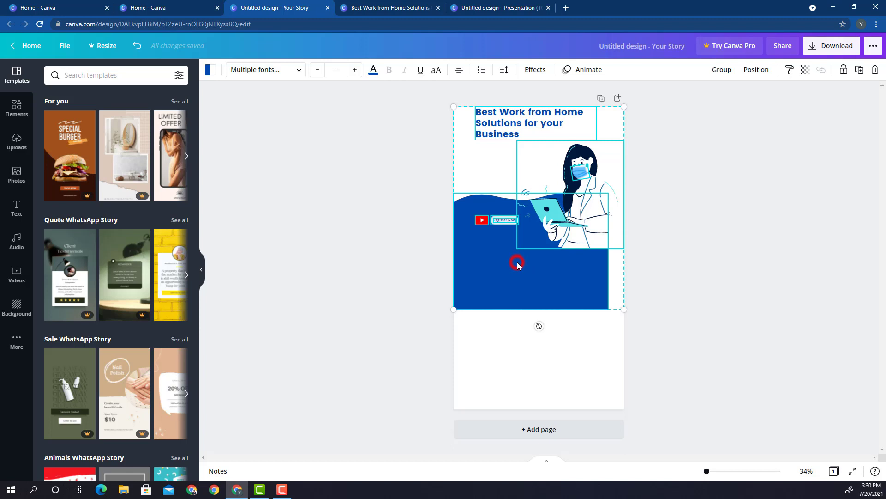
Step: Move the pasted group down and scale it up to span the story's width
{"action": "left_click_drag", "start_coordinate": [517, 265], "coordinate": [534, 428]}
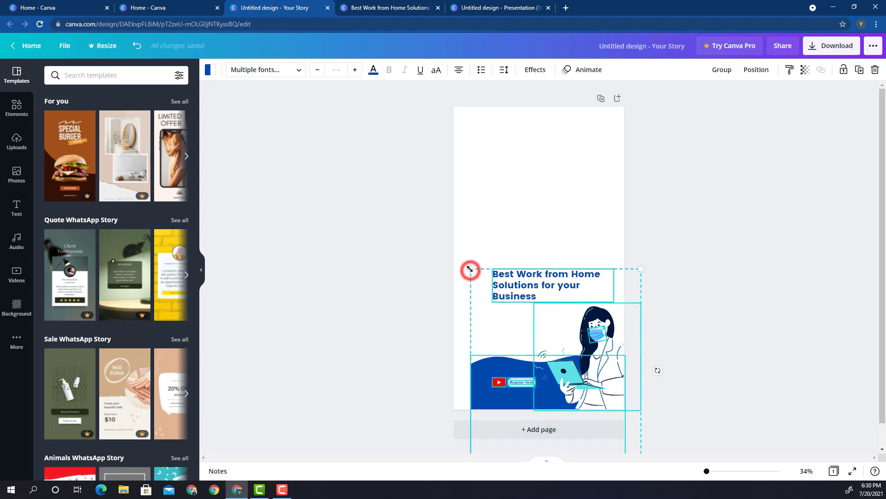
{"action": "left_click_drag", "start_coordinate": [470, 268], "coordinate": [451, 250]}
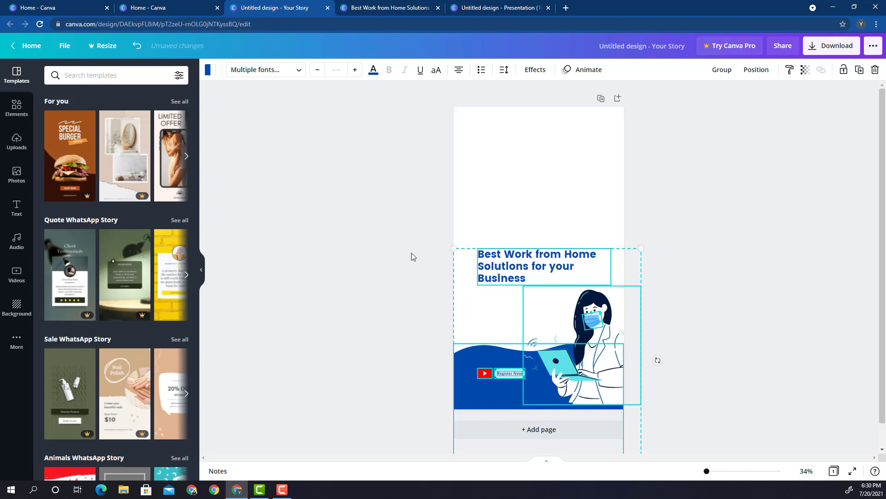
{"action": "left_click", "coordinate": [412, 255]}
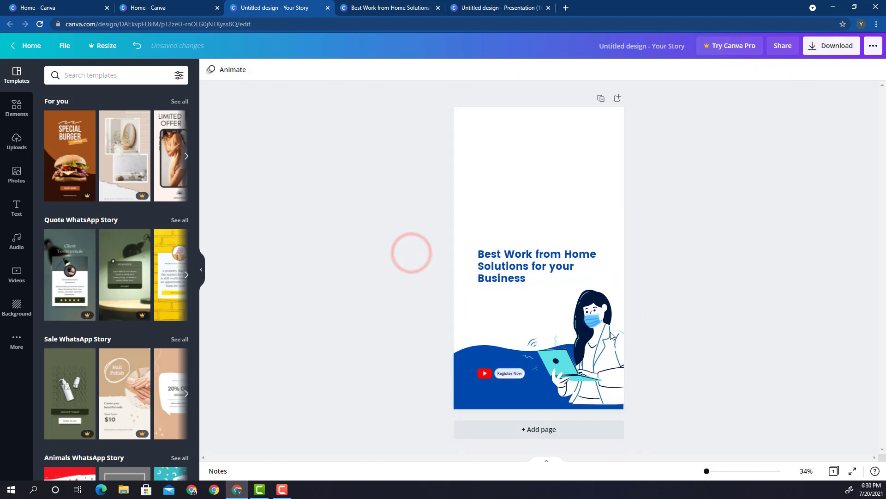
Step: Move the title to the page top, then enlarge and center the YouTube Register Now pair
{"action": "left_click_drag", "start_coordinate": [516, 257], "coordinate": [513, 146]}
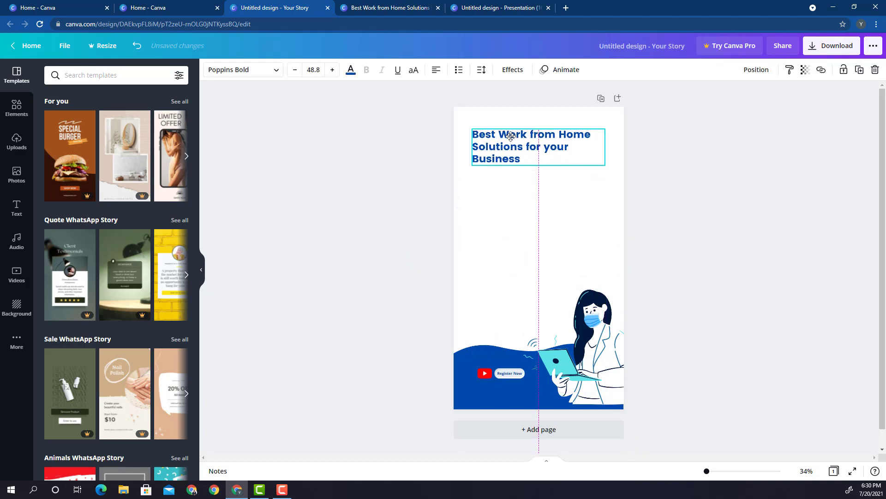
{"action": "left_click_drag", "start_coordinate": [511, 136], "coordinate": [510, 135]}
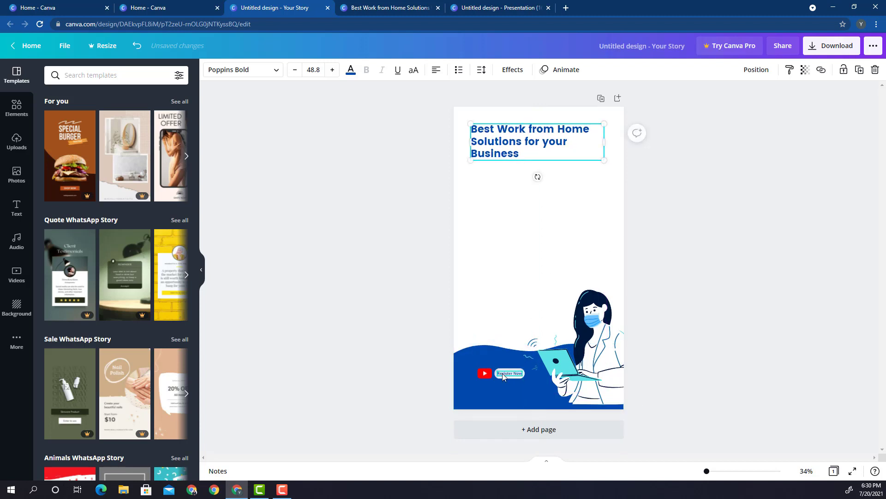
{"action": "left_click", "coordinate": [484, 376]}
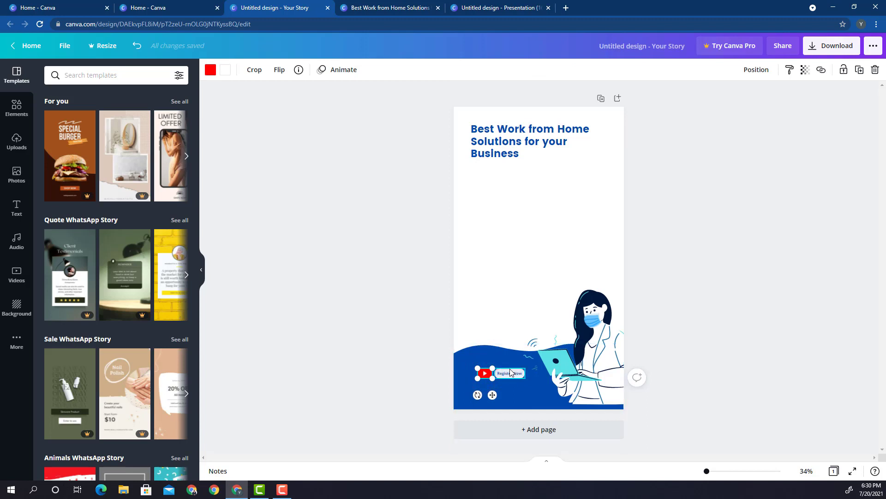
{"action": "left_click", "coordinate": [510, 372], "text": "shift"}
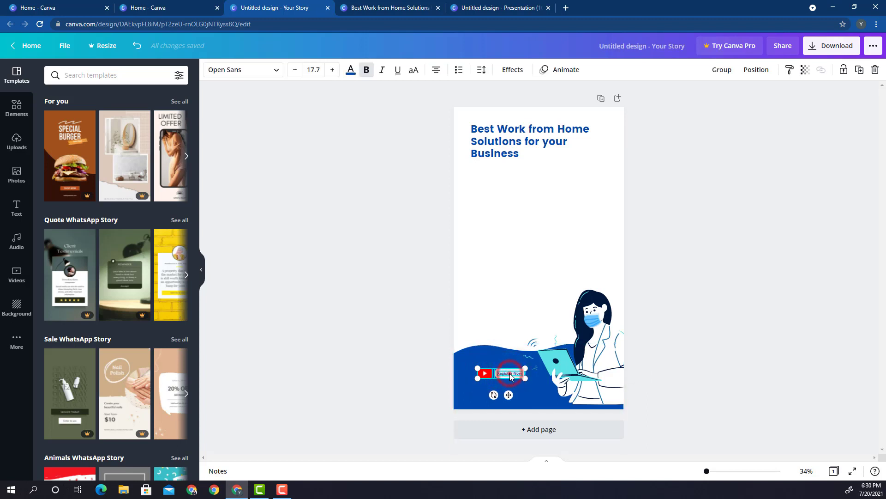
{"action": "left_click_drag", "start_coordinate": [531, 267], "coordinate": [445, 299]}
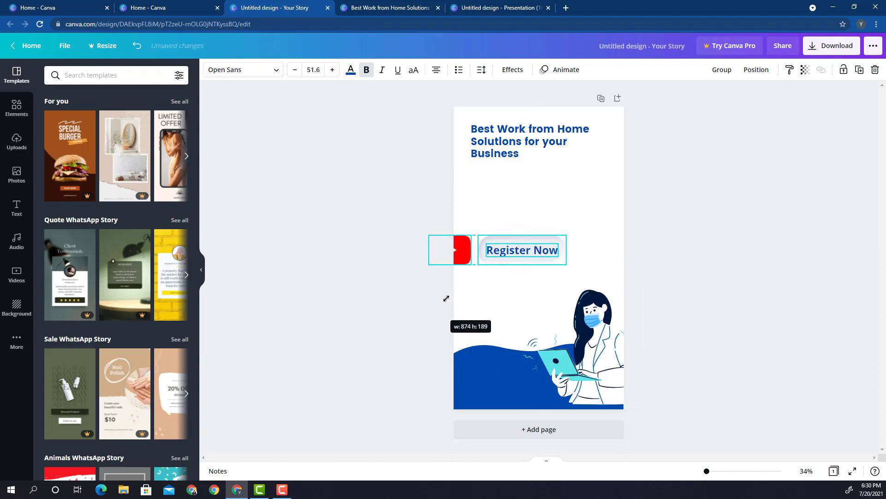
{"action": "left_click_drag", "start_coordinate": [510, 251], "coordinate": [552, 245]}
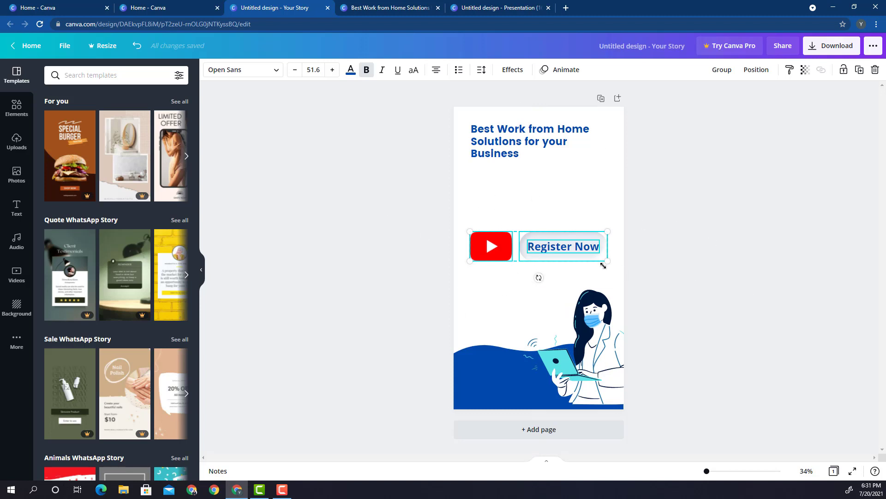
Step: Shrink the YouTube Register Now button down onto the wave
{"action": "left_click_drag", "start_coordinate": [607, 261], "coordinate": [526, 380]}
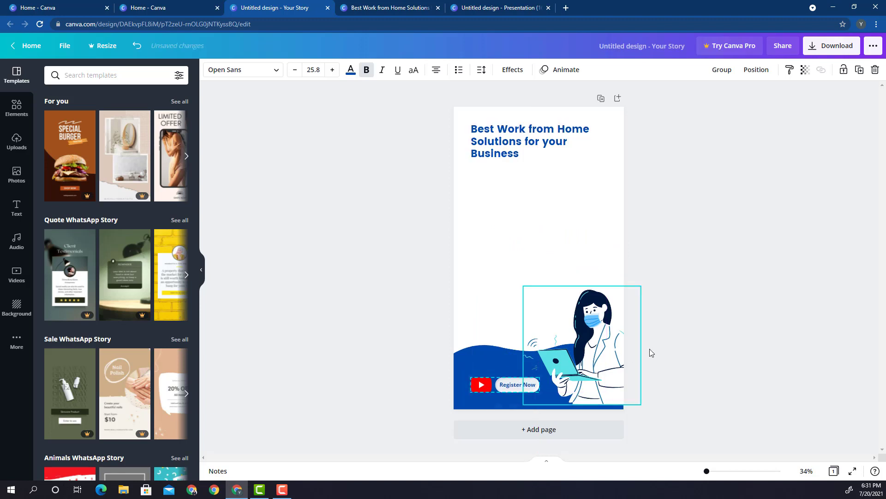
{"action": "left_click", "coordinate": [604, 345]}
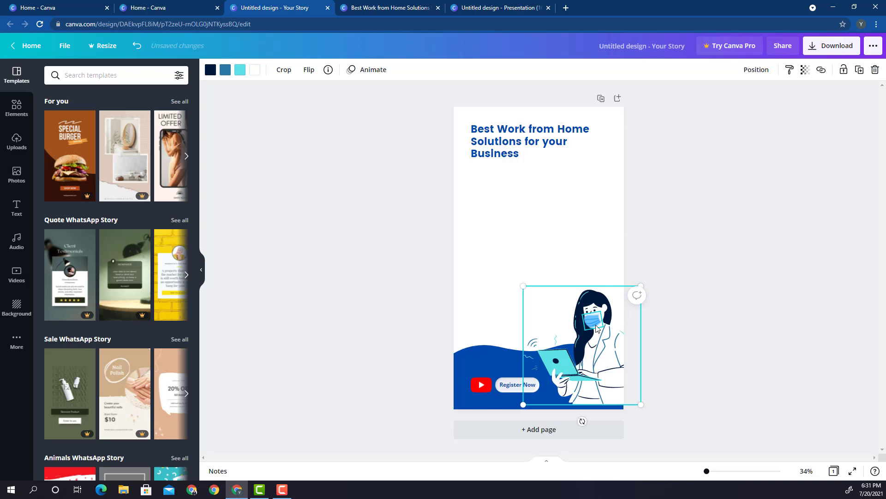
{"action": "left_click", "coordinate": [564, 267]}
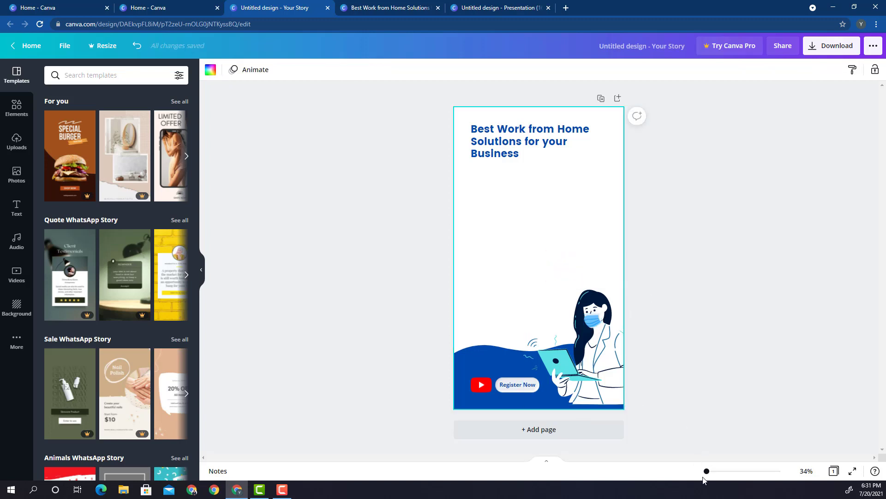
{"action": "left_click_drag", "start_coordinate": [706, 471], "coordinate": [718, 473]}
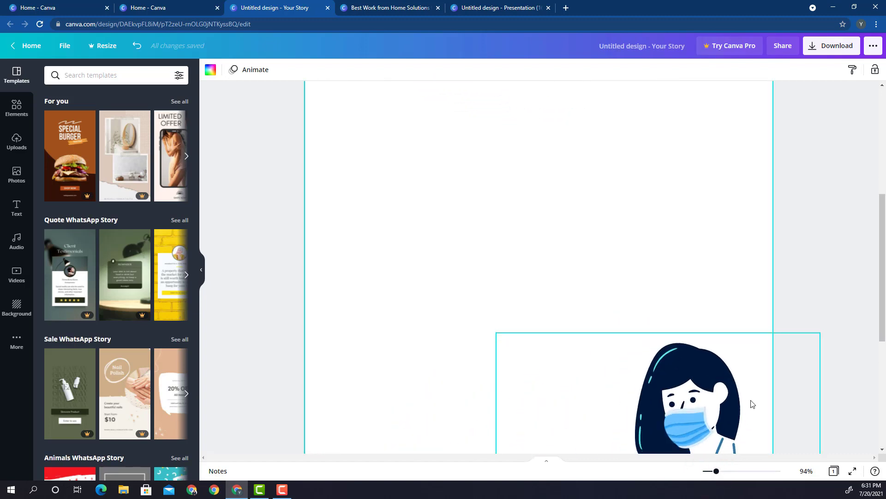
{"action": "scroll", "coordinate": [748, 406], "scroll_direction": "down", "scroll_amount": 5}
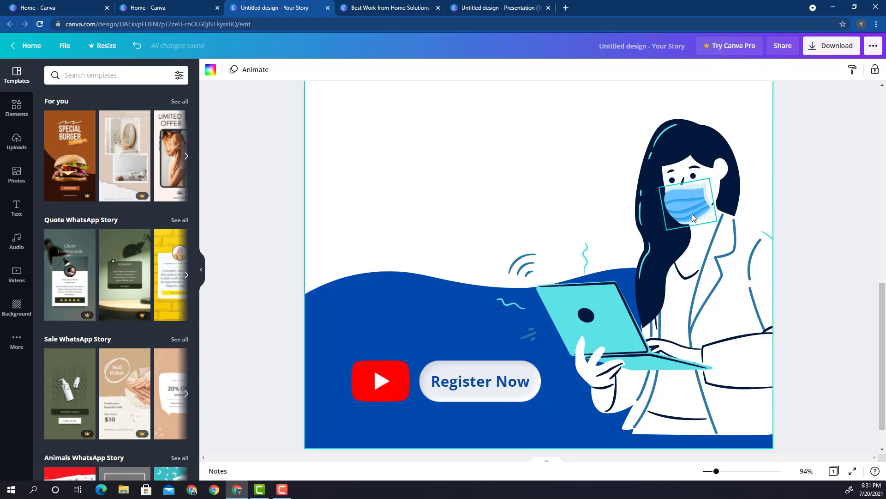
{"action": "left_click_drag", "start_coordinate": [692, 207], "coordinate": [559, 185]}
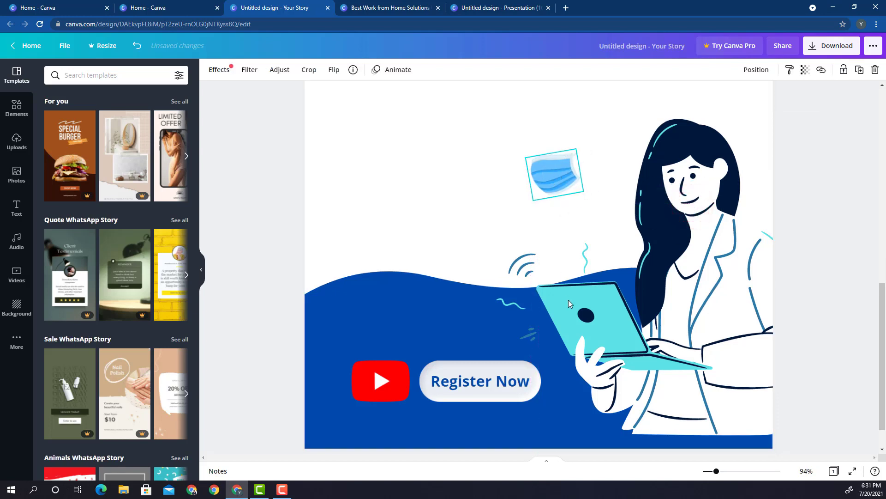
{"action": "left_click", "coordinate": [854, 207]}
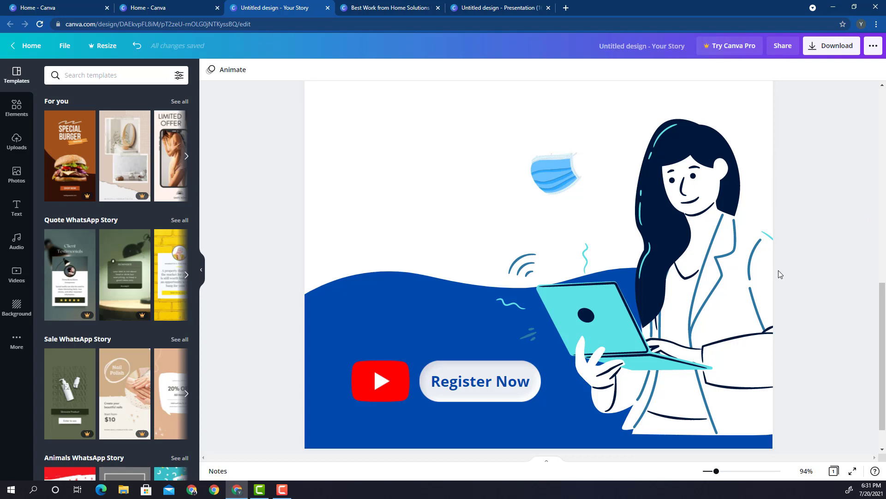
{"action": "key", "text": "ctrl+z"}
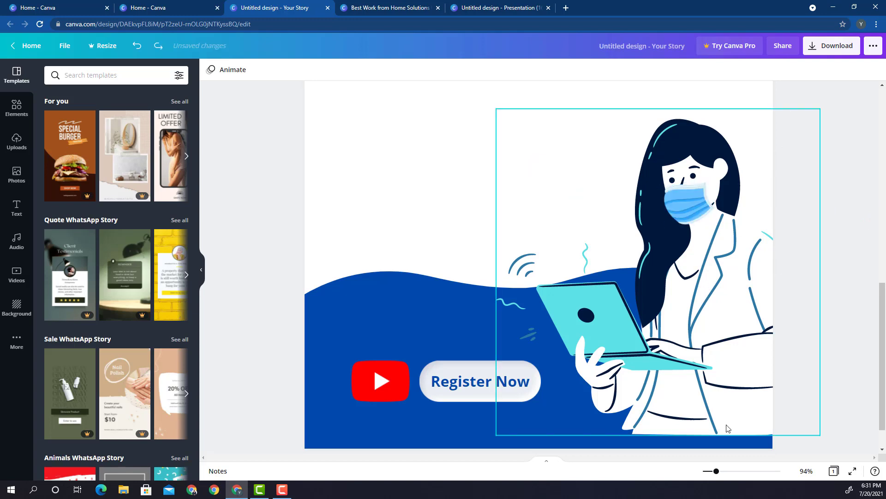
{"action": "left_click_drag", "start_coordinate": [716, 474], "coordinate": [708, 472]}
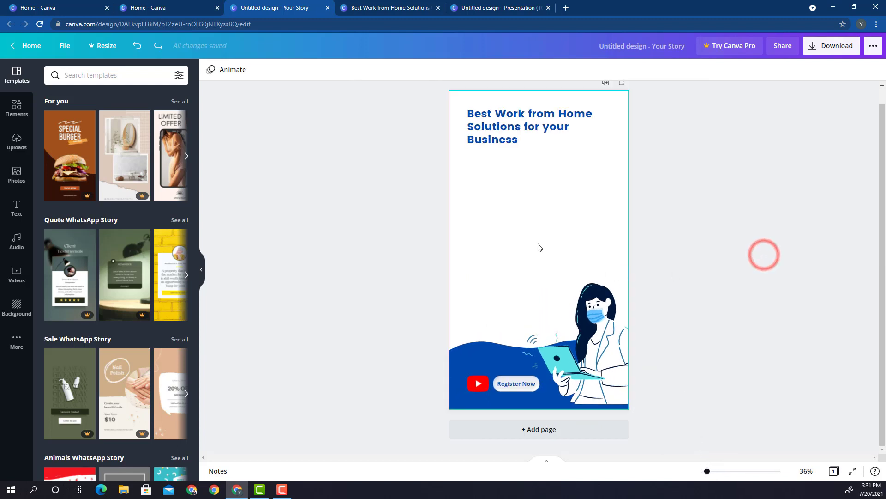
Step: Marquee-select the illustration area, then exclude the blue wave so only the woman remains
{"action": "left_click_drag", "start_coordinate": [536, 241], "coordinate": [656, 351]}
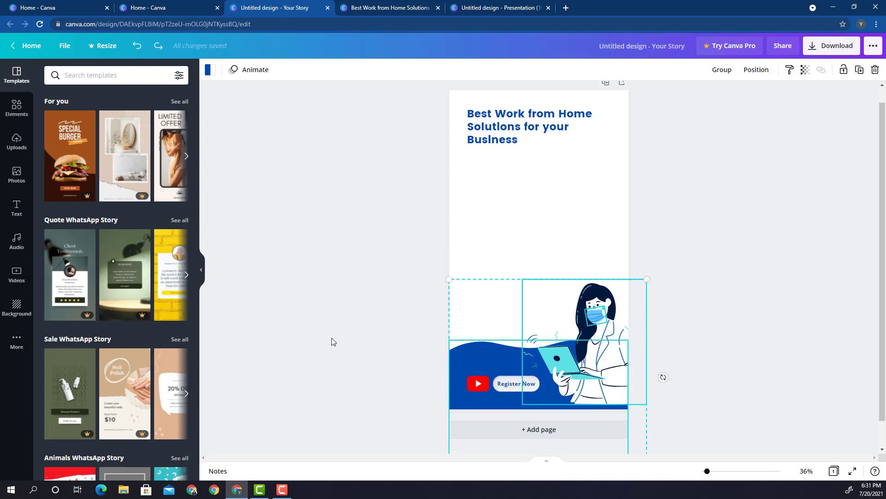
{"action": "left_click", "coordinate": [474, 351], "text": "shift"}
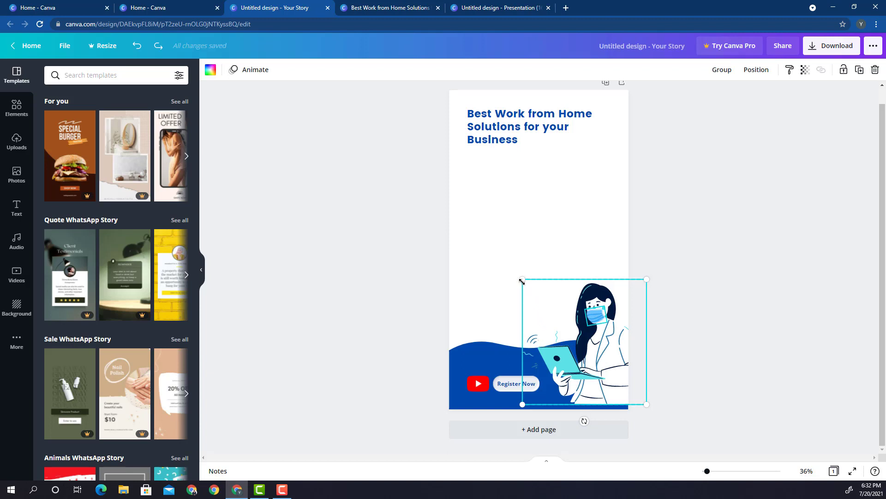
Step: Enlarge the masked woman illustration, move it up, and scale it further toward the top-left
{"action": "left_click_drag", "start_coordinate": [522, 279], "coordinate": [474, 191]}
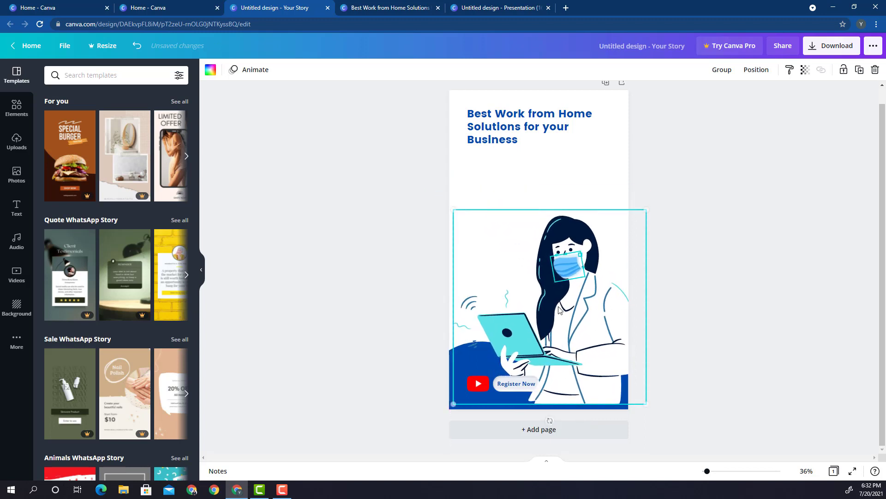
{"action": "left_click_drag", "start_coordinate": [590, 330], "coordinate": [600, 284]}
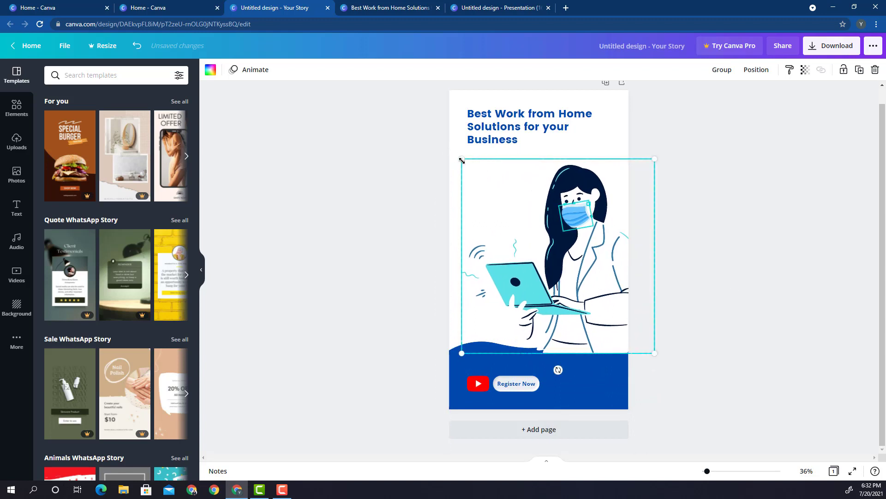
{"action": "left_click_drag", "start_coordinate": [461, 159], "coordinate": [453, 157]}
{"action": "left_click", "coordinate": [714, 269]}
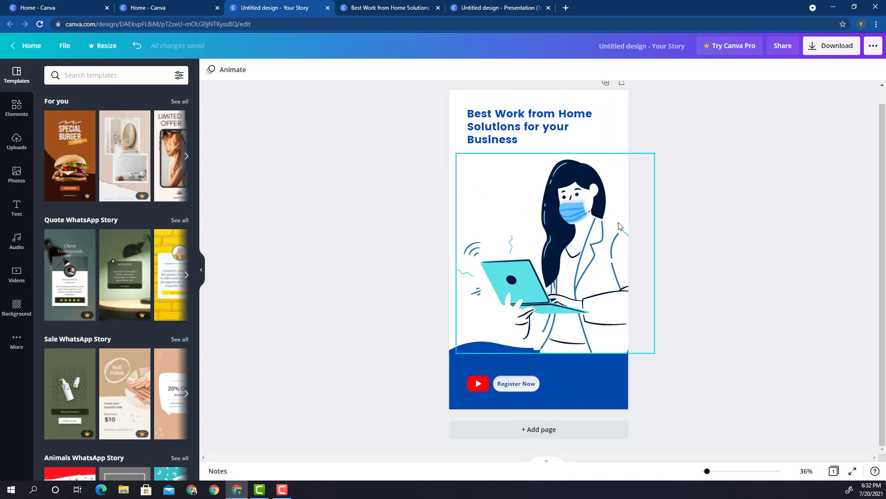
Step: Set the story page's background colour to the default light blue
{"action": "left_click", "coordinate": [455, 122]}
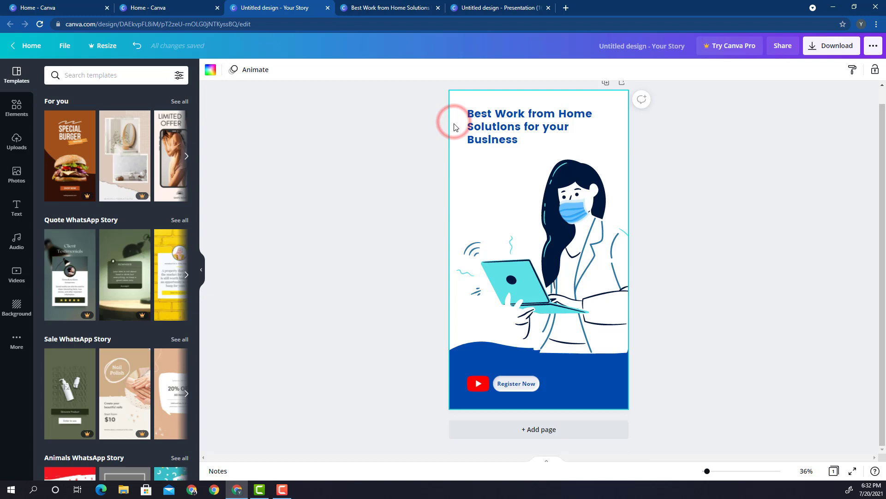
{"action": "left_click", "coordinate": [391, 8]}
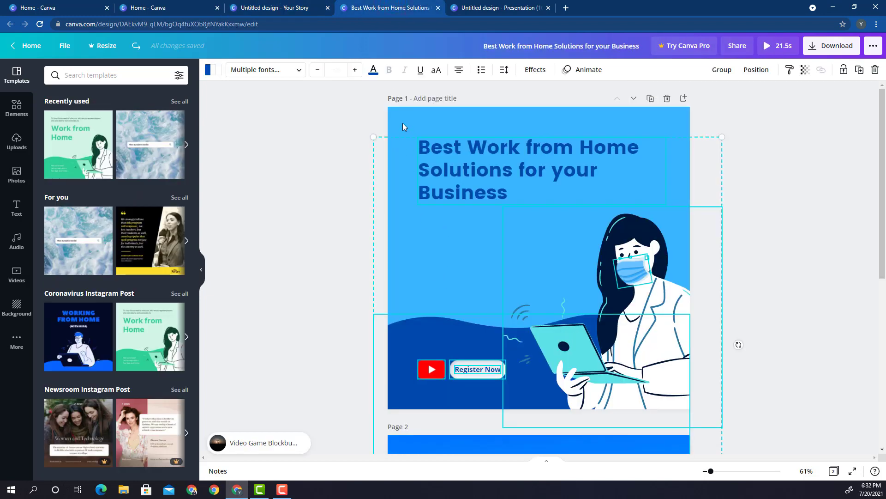
{"action": "left_click", "coordinate": [308, 5]}
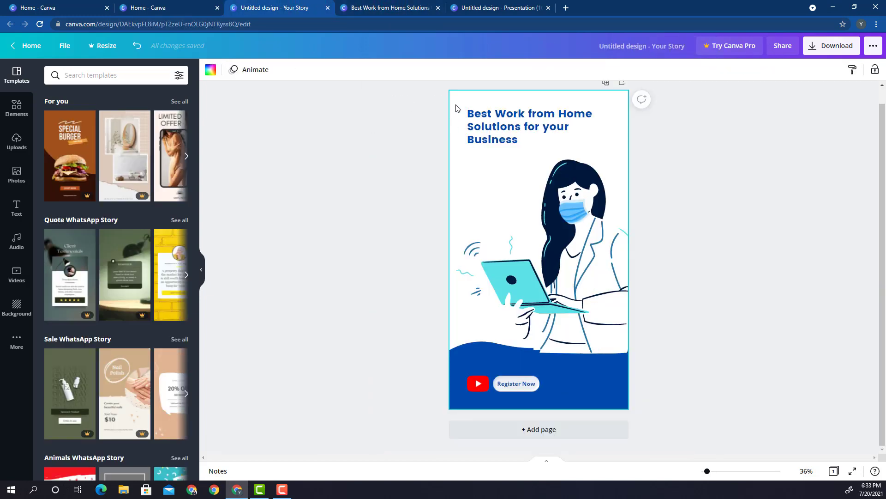
{"action": "left_click", "coordinate": [212, 70]}
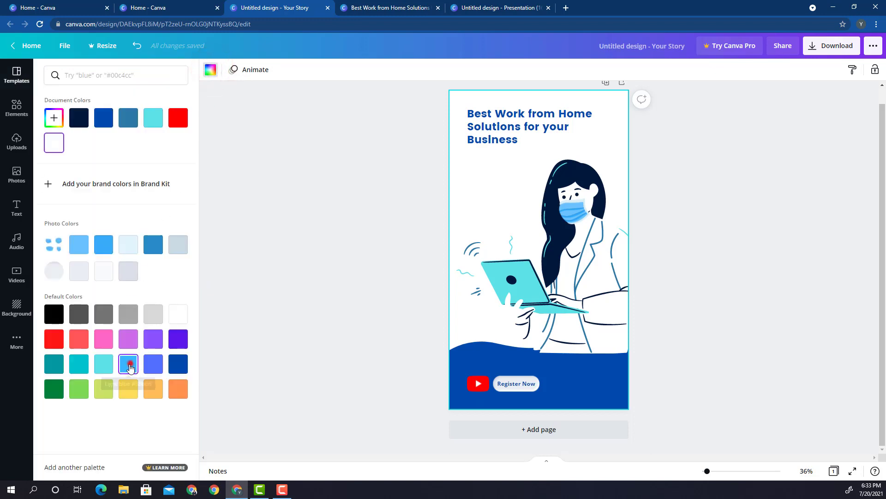
{"action": "left_click", "coordinate": [137, 371]}
{"action": "left_click", "coordinate": [682, 267]}
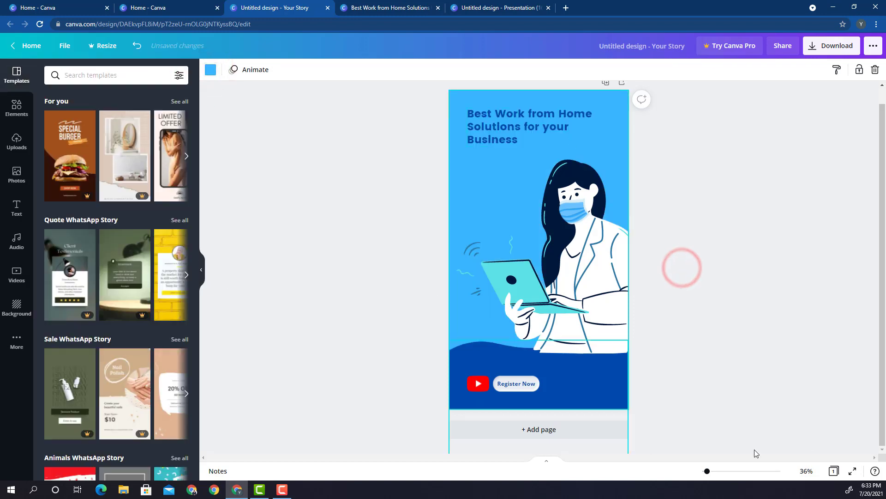
{"action": "left_click", "coordinate": [682, 328]}
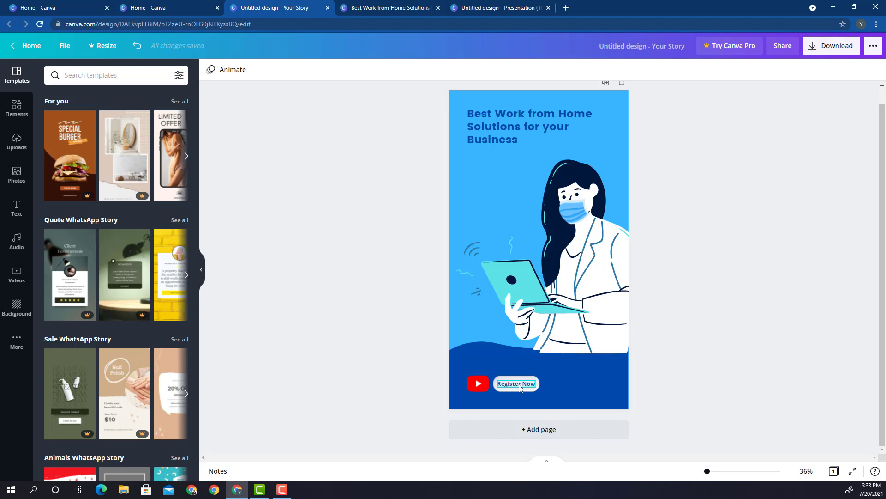
Step: Select the YouTube icon with the Register Now label, enlarge the pair slightly, and centre it on the blue wave
{"action": "left_click", "coordinate": [482, 386]}
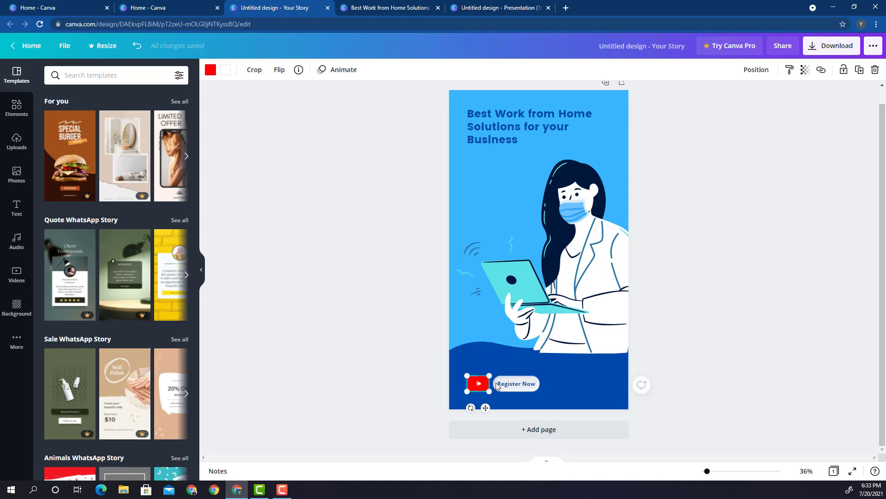
{"action": "left_click", "coordinate": [514, 387], "text": "shift"}
{"action": "double_click", "coordinate": [516, 387]}
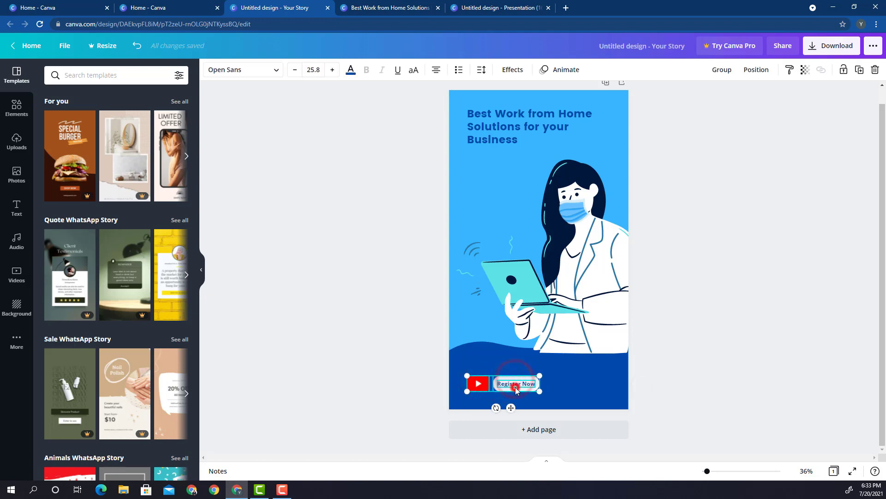
{"action": "left_click_drag", "start_coordinate": [536, 375], "coordinate": [560, 383]}
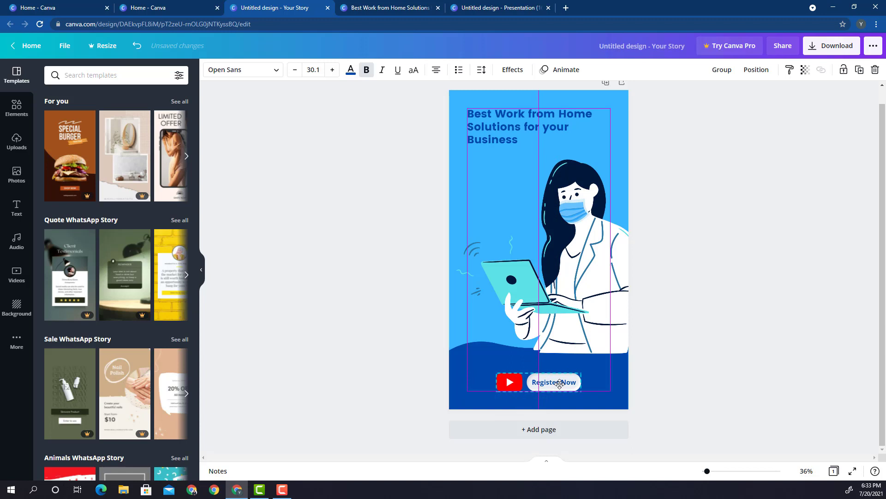
{"action": "left_click", "coordinate": [736, 356]}
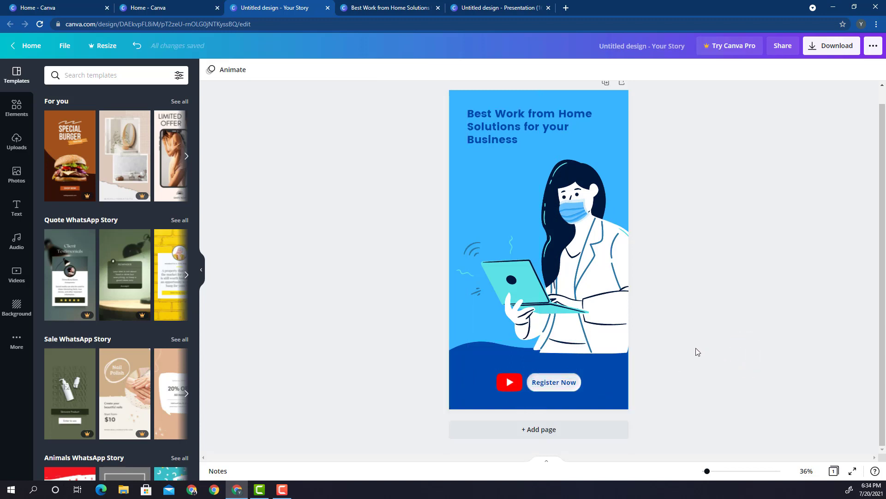
{"action": "scroll", "coordinate": [696, 348], "scroll_direction": "up", "scroll_amount": 1}
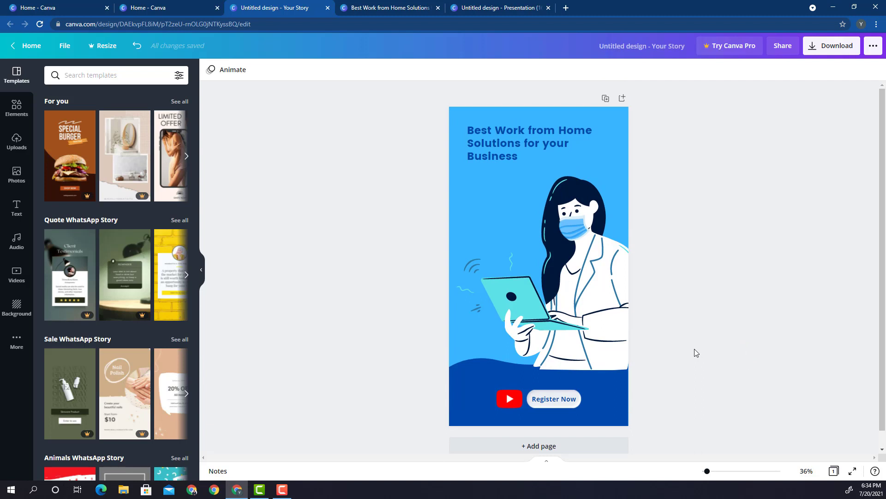